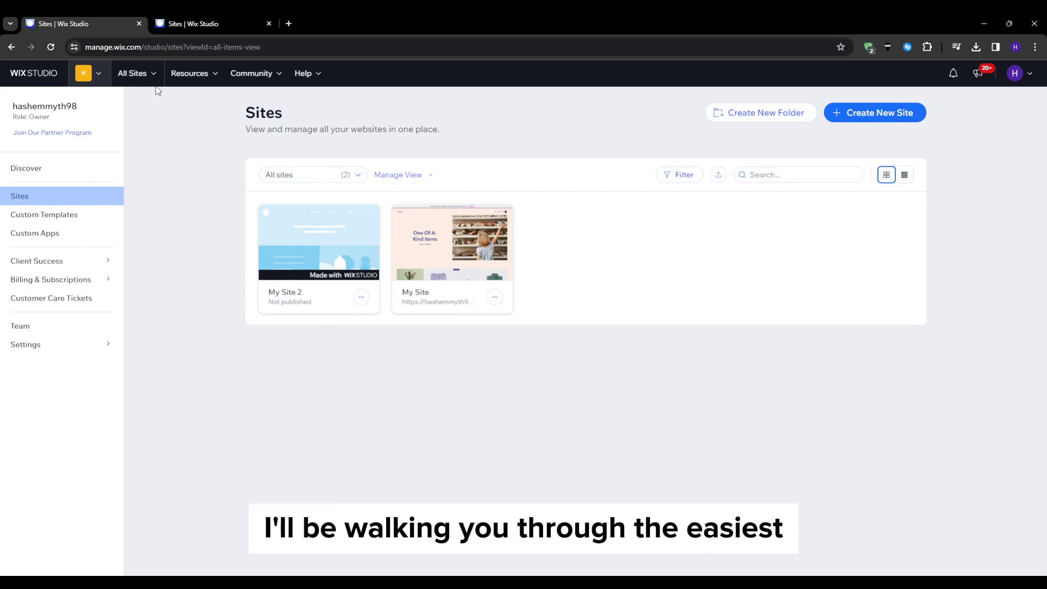
Visit Custom Templates, return to the Sites list, and click Create New Site.
left_click(180, 23)
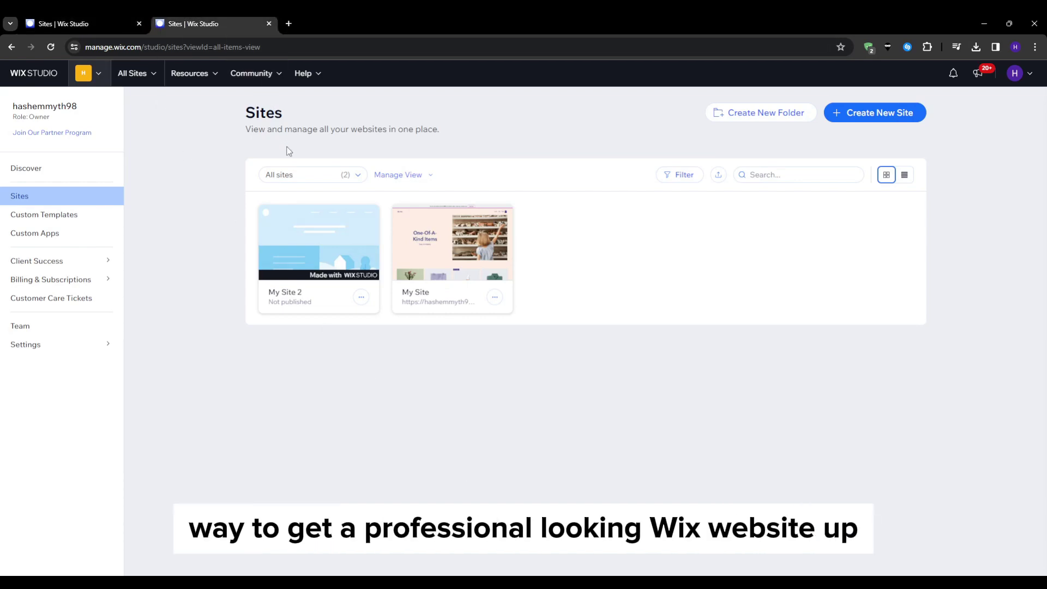
left_click(80, 215)
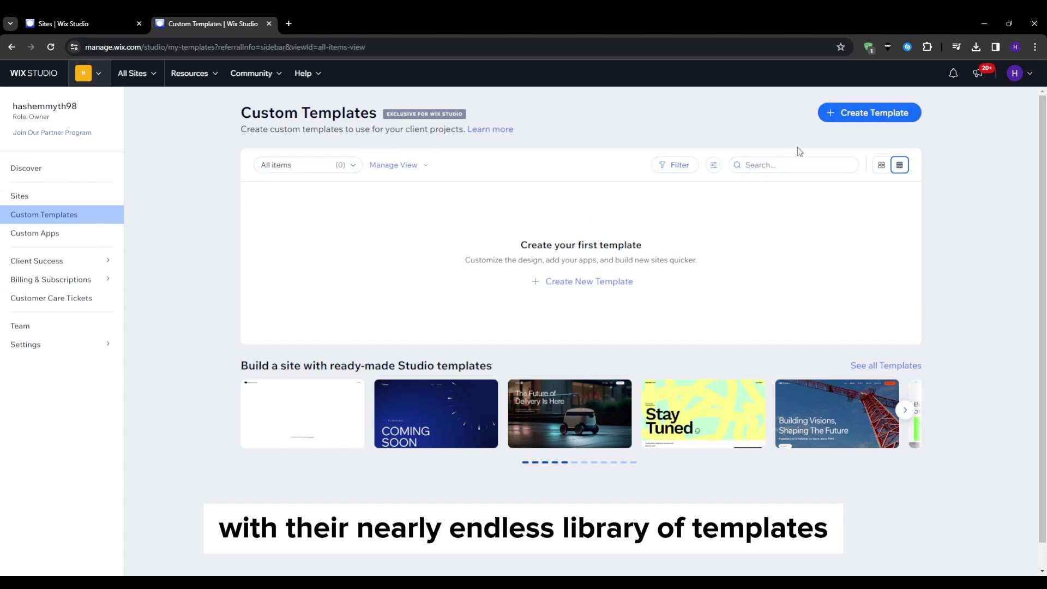
left_click(64, 197)
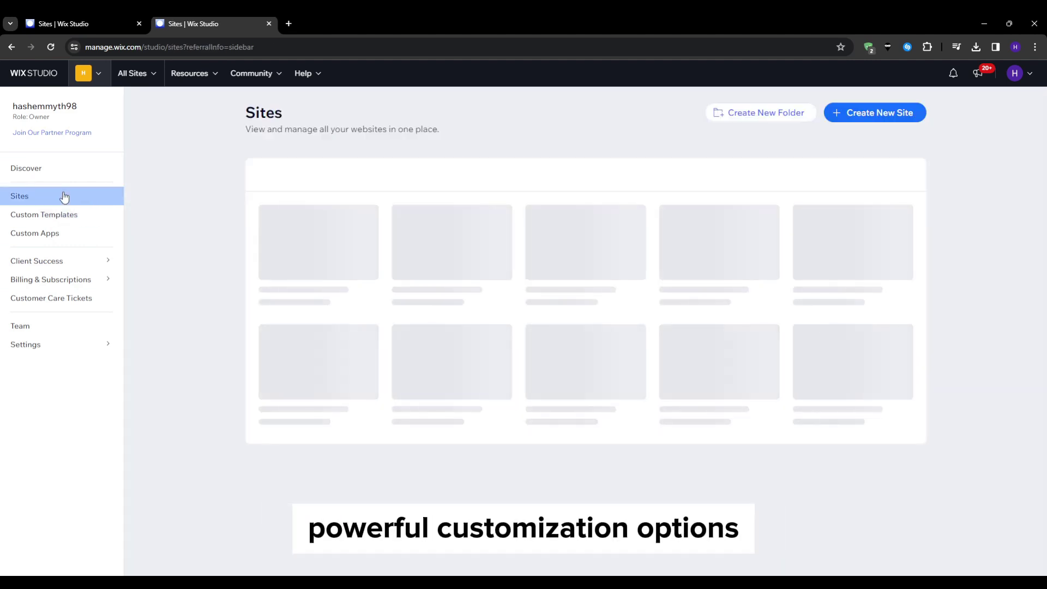
left_click(859, 116)
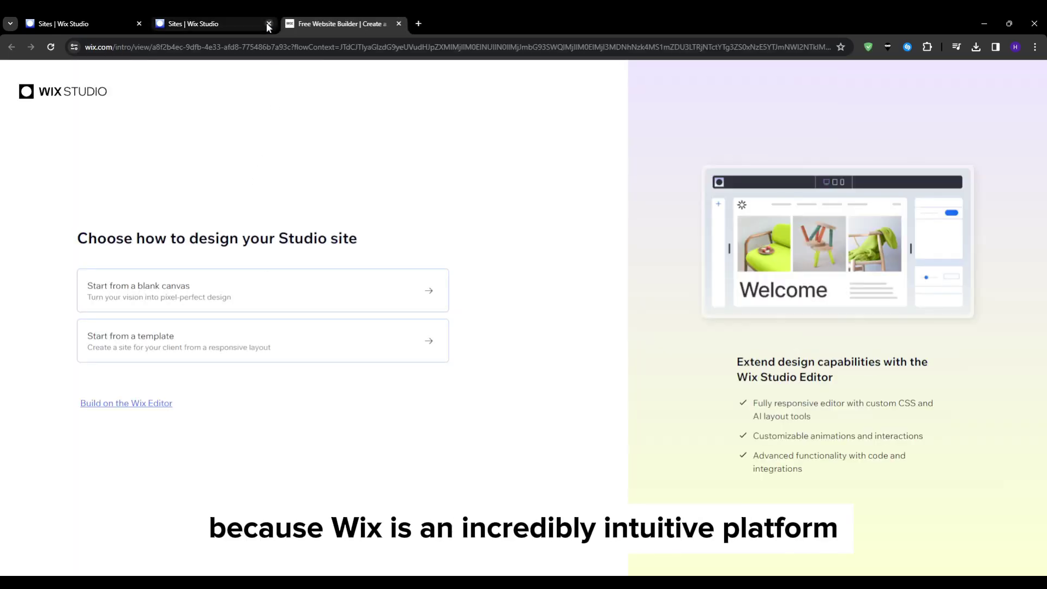
Close the duplicate Sites tab and dismiss the Google sign-up prompt on wix.com.
left_click(269, 24)
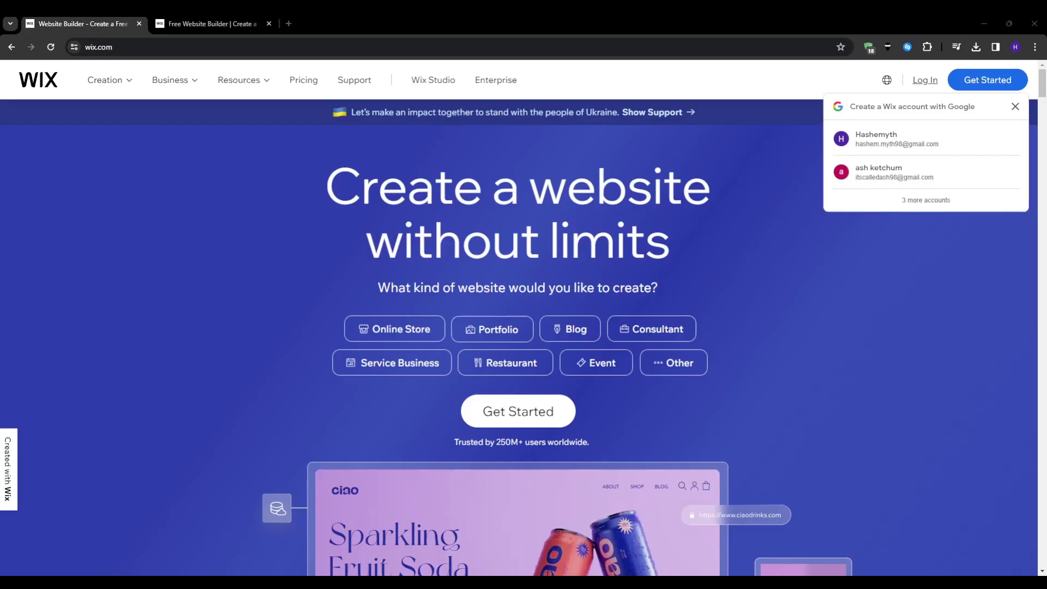
left_click(1015, 106)
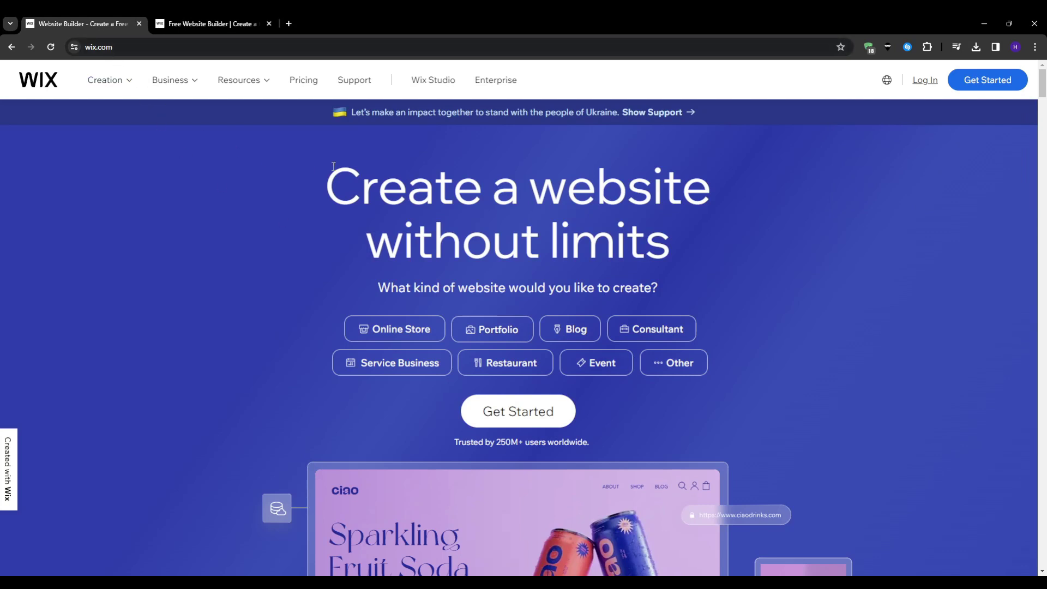
Start the Wix sign-up, pick Build on the Wix Editor, then return to the Studio design choices.
left_click(965, 85)
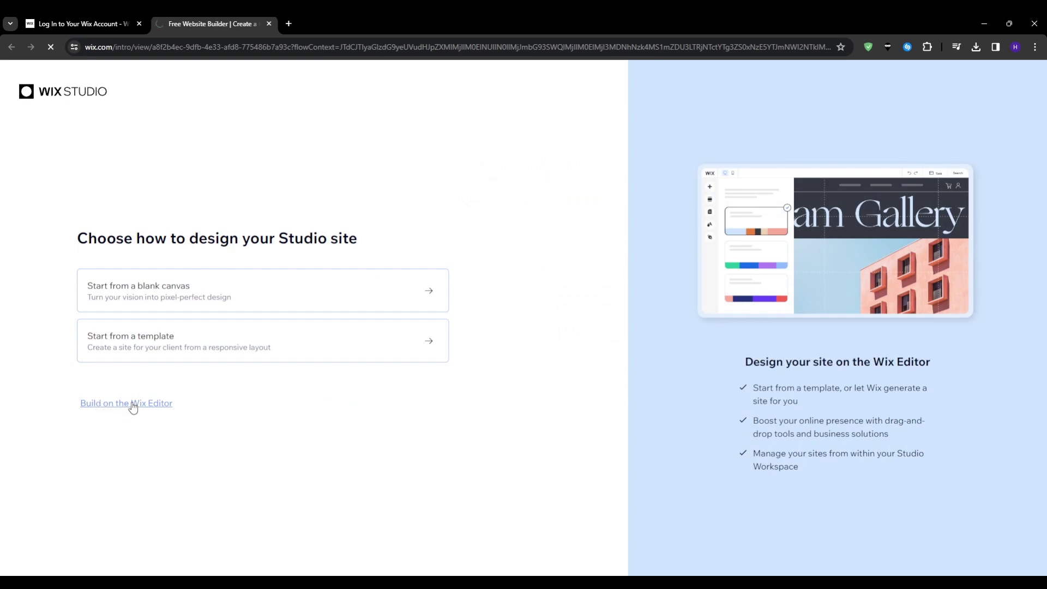
left_click(130, 406)
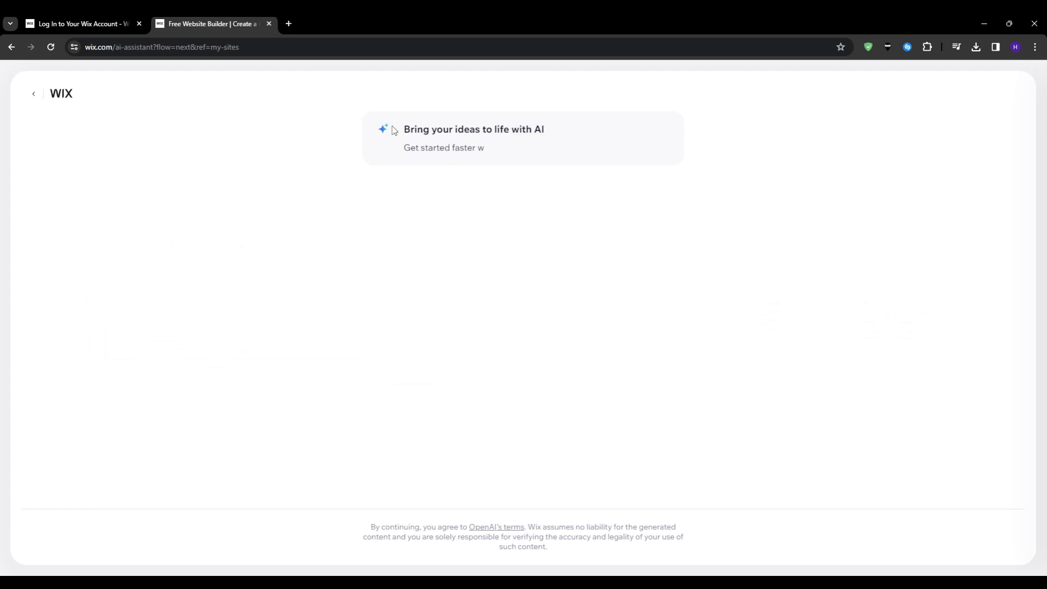
left_click(34, 96)
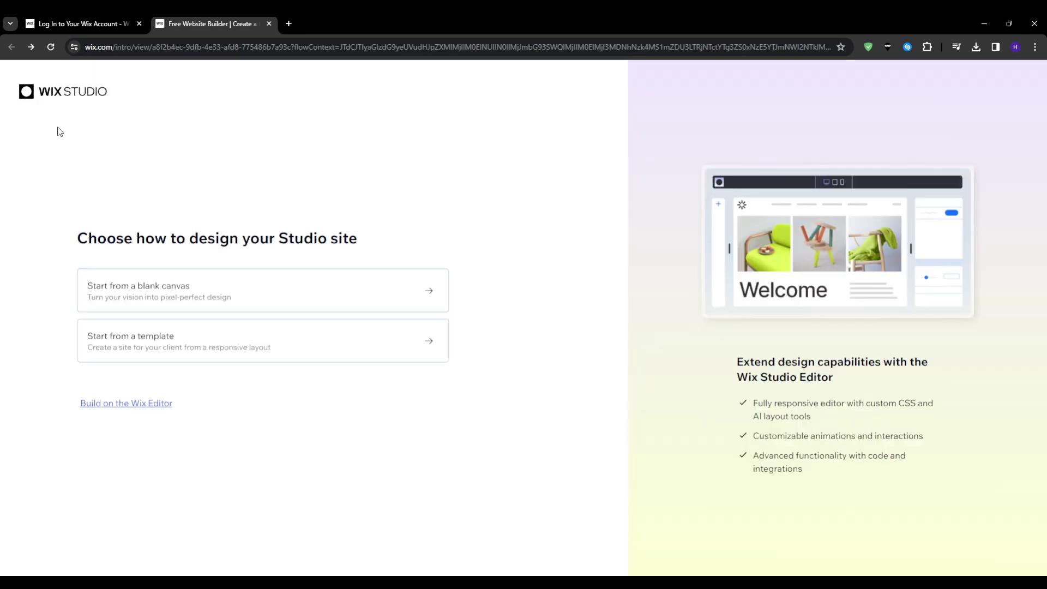
Choose Start from a template and browse the All Responsive Templates gallery.
left_click(144, 345)
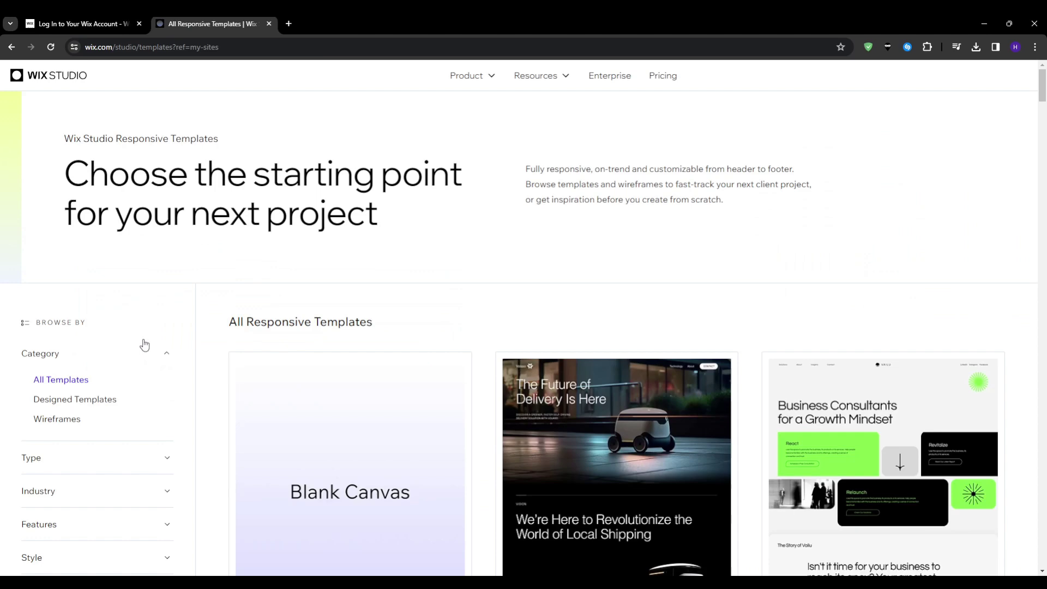
left_click(109, 24)
left_click(221, 20)
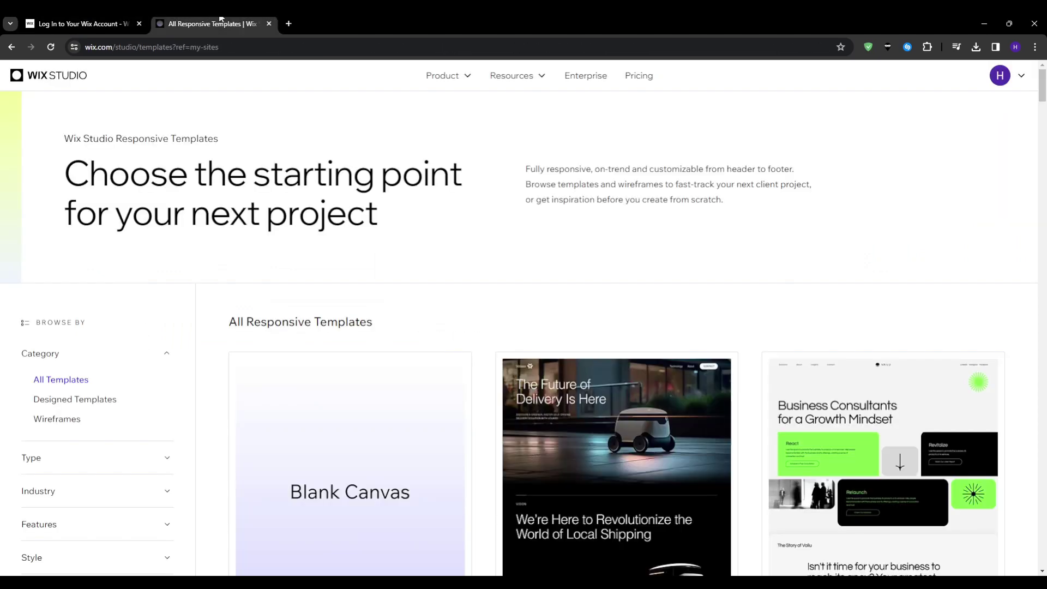
left_click(99, 24)
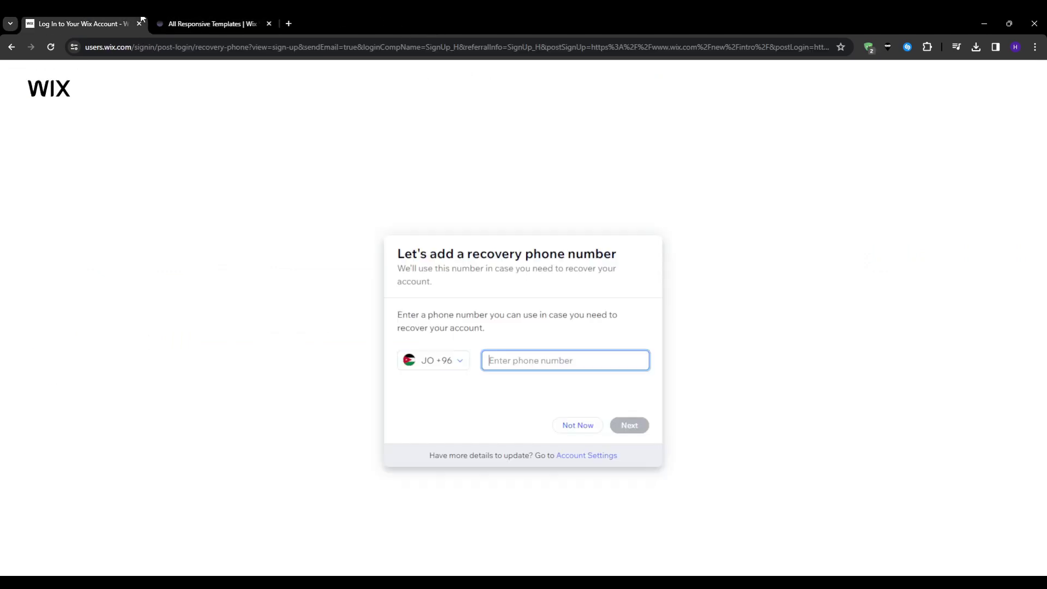
left_click(229, 20)
scroll(470, 210, "down", 3)
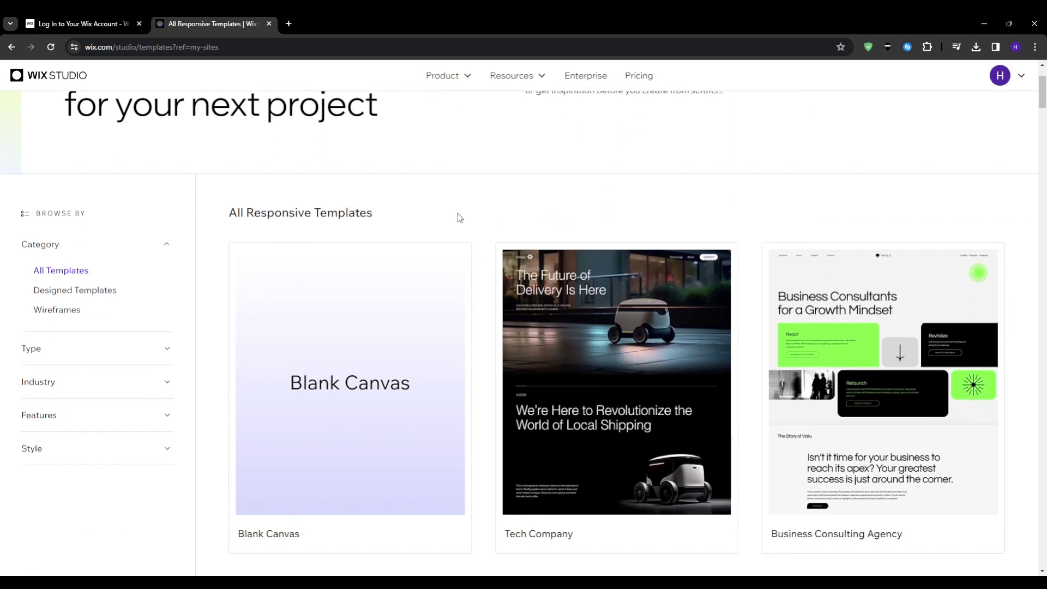
scroll(327, 163, "down", 1)
scroll(197, 197, "up", 2)
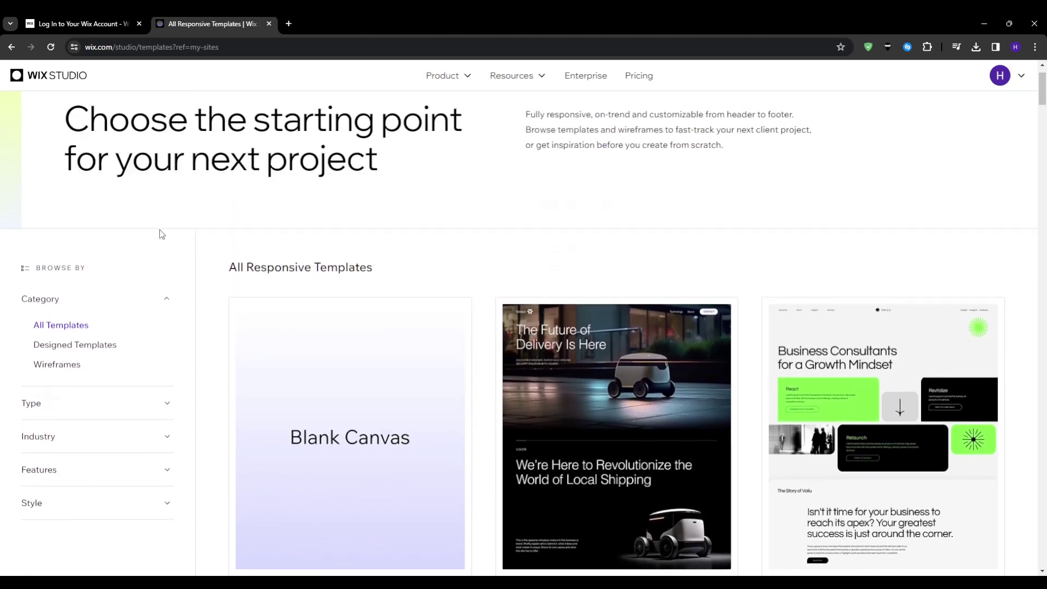
scroll(159, 238, "up", 1)
scroll(61, 161, "down", 4)
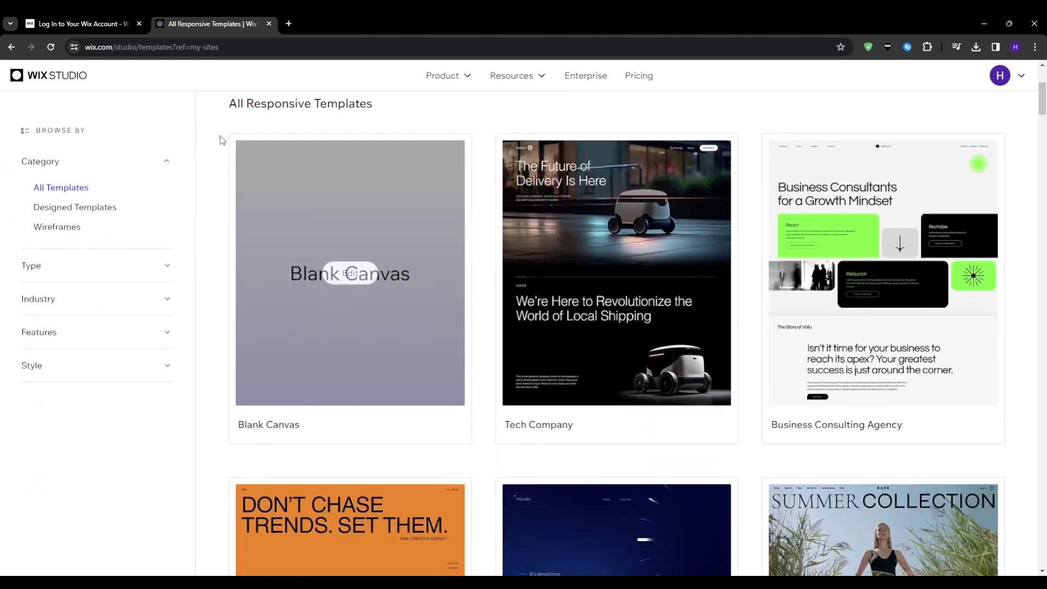
mouse_move(319, 377)
scroll(315, 385, "up", 1)
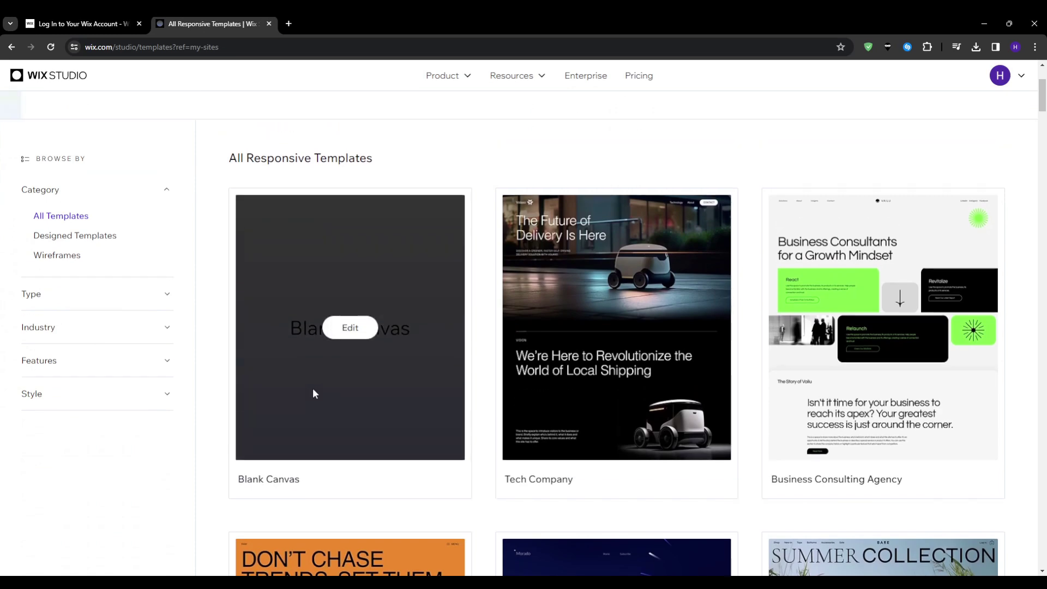
scroll(312, 389, "up", 1)
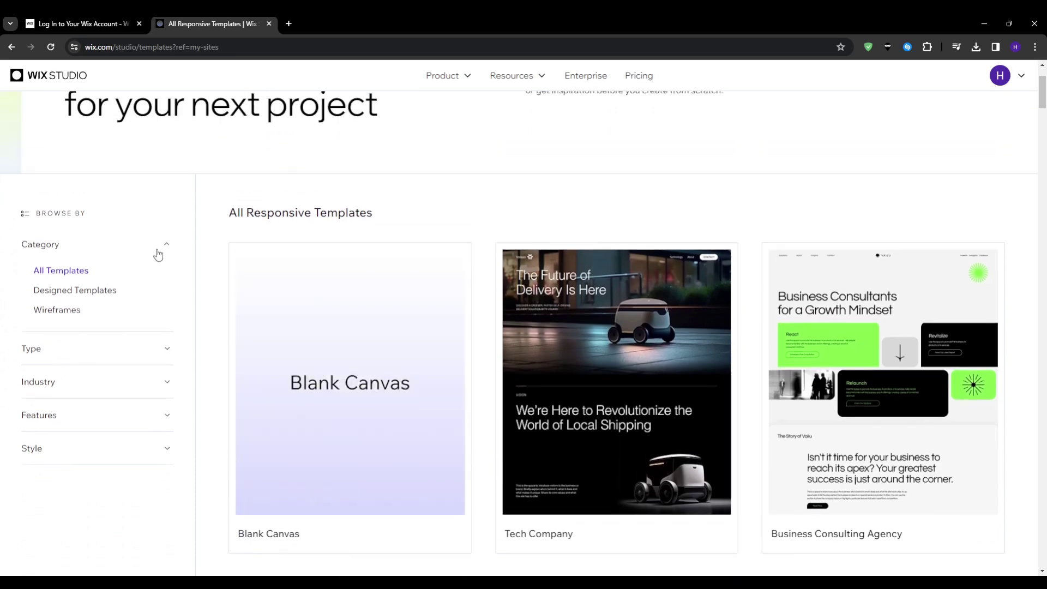
Expand the Industry, Features, Style and Category filters and scroll down to the Restaurant template.
left_click(133, 380)
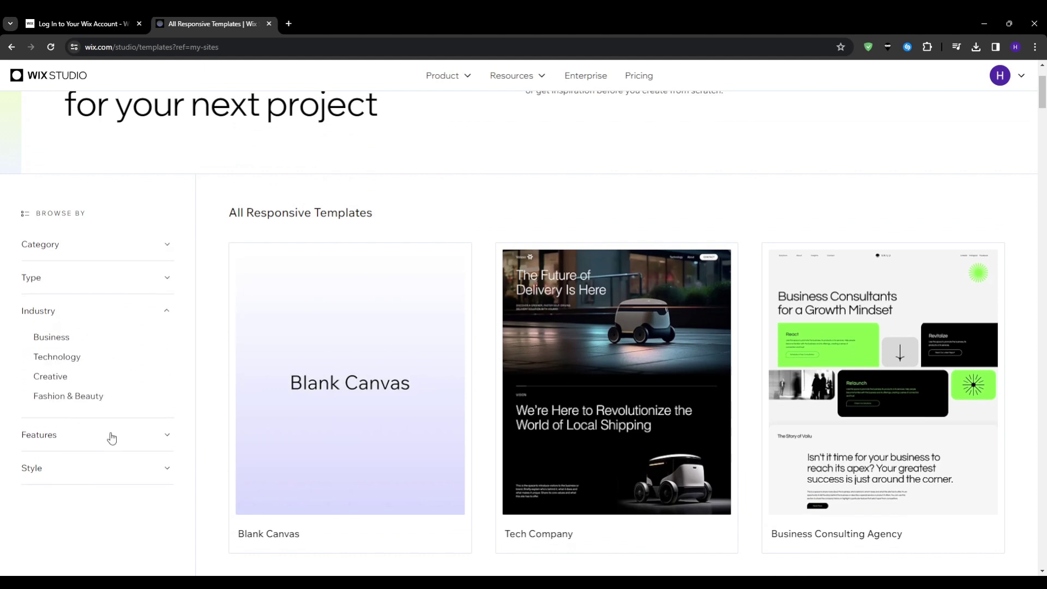
left_click(115, 438)
left_click(126, 466)
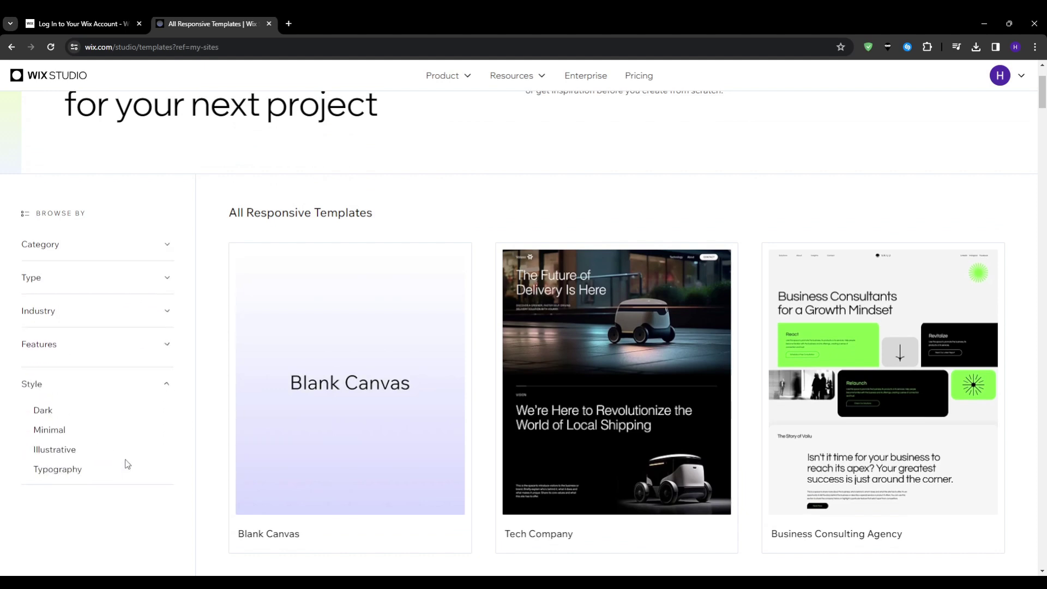
left_click(110, 254)
scroll(110, 310, "down", 12)
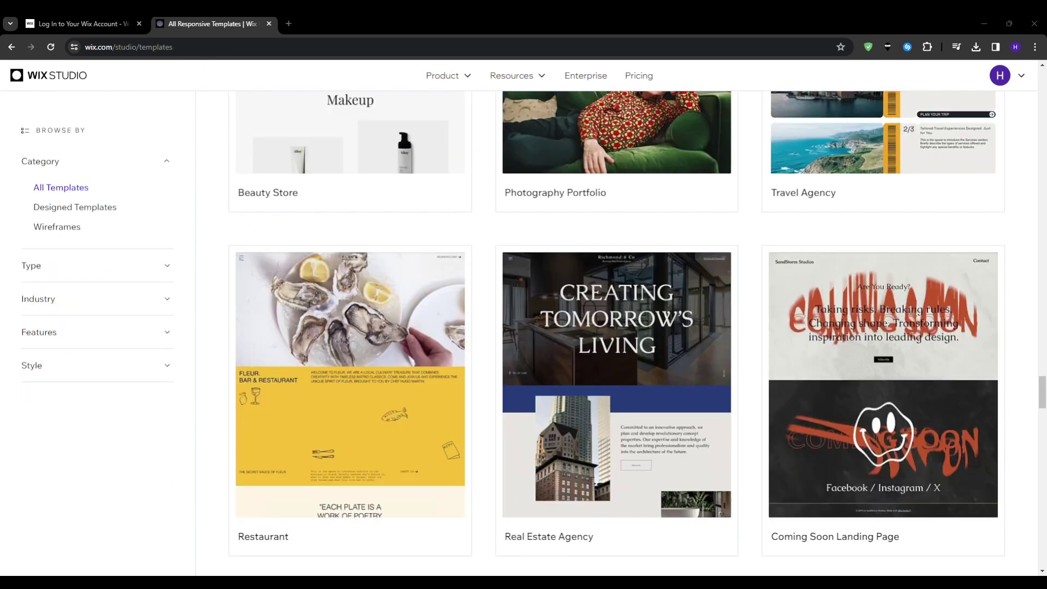
scroll(695, 338, "down", 2)
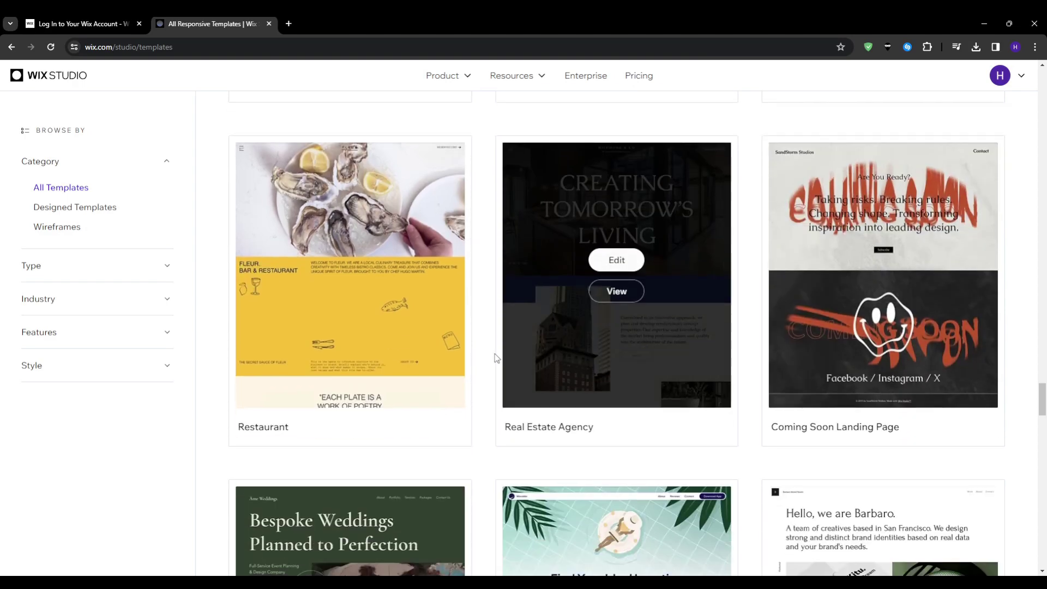
scroll(496, 357, "down", 4)
scroll(430, 342, "up", 5)
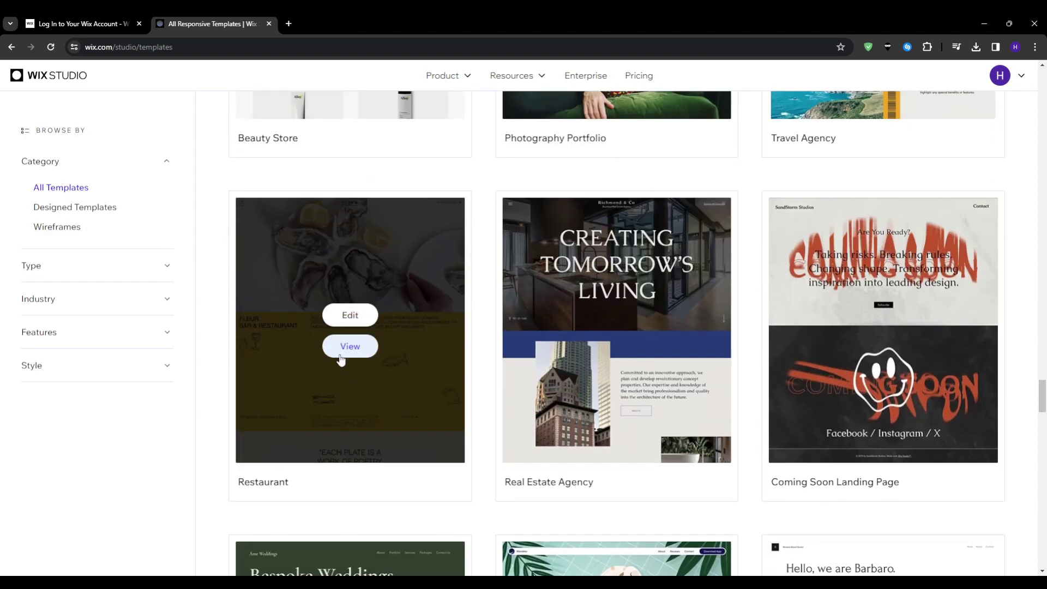
Edit the Restaurant template and switch to the editor tab showing the FLEUR home page.
left_click(348, 314)
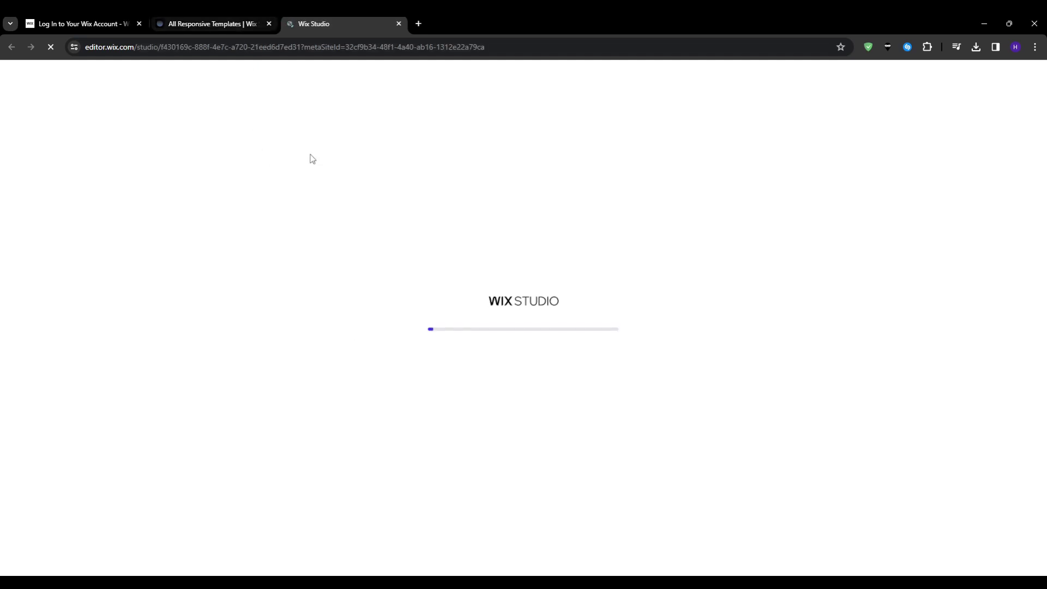
left_click(216, 23)
scroll(550, 333, "down", 4)
scroll(552, 354, "down", 4)
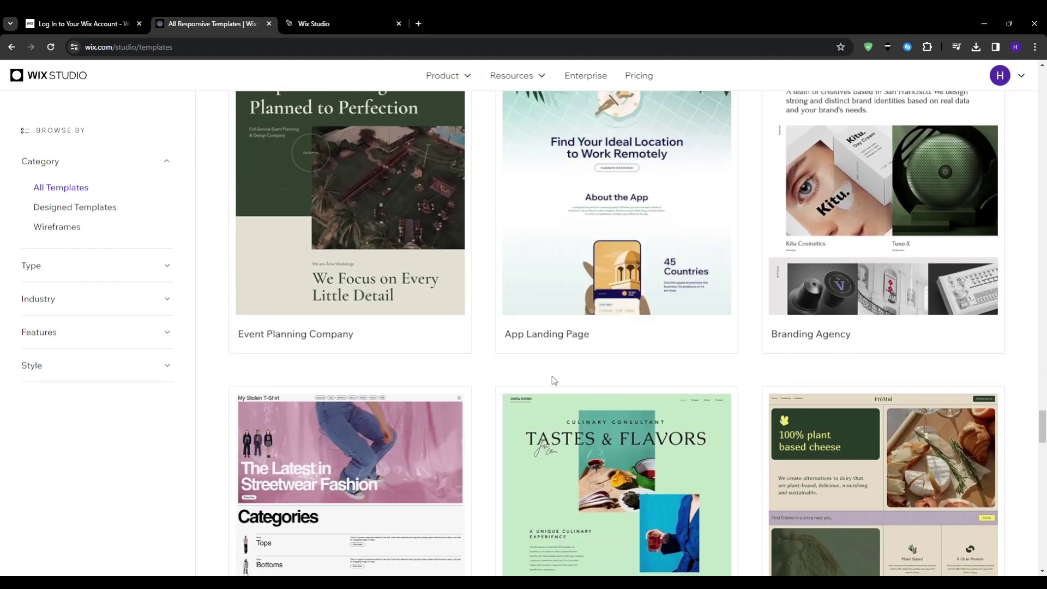
scroll(561, 393, "down", 5)
left_click(350, 183)
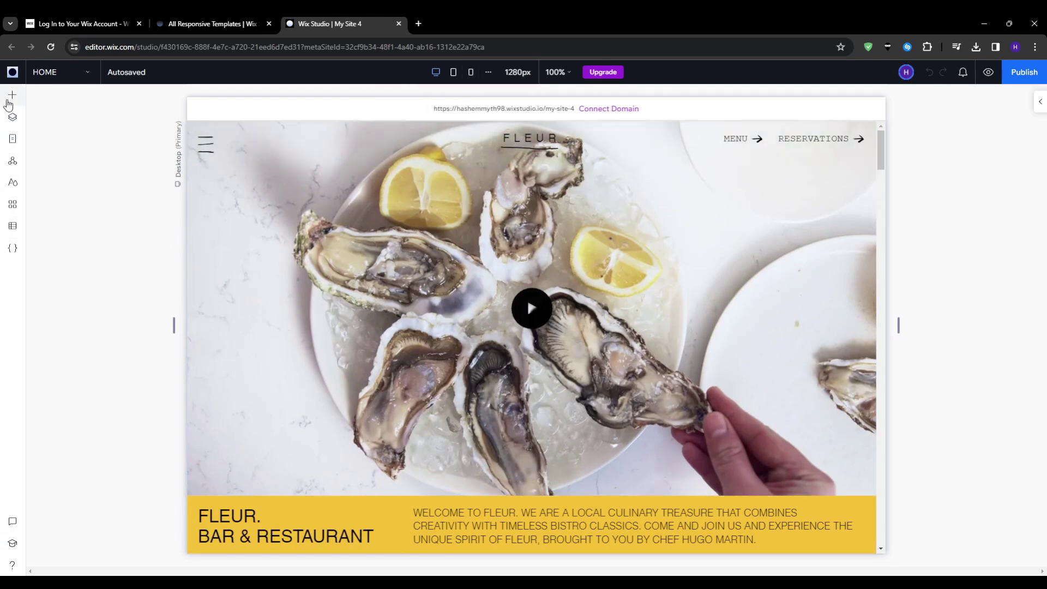
Open the Quick Add panel with the + icon in the left toolbar.
left_click(9, 96)
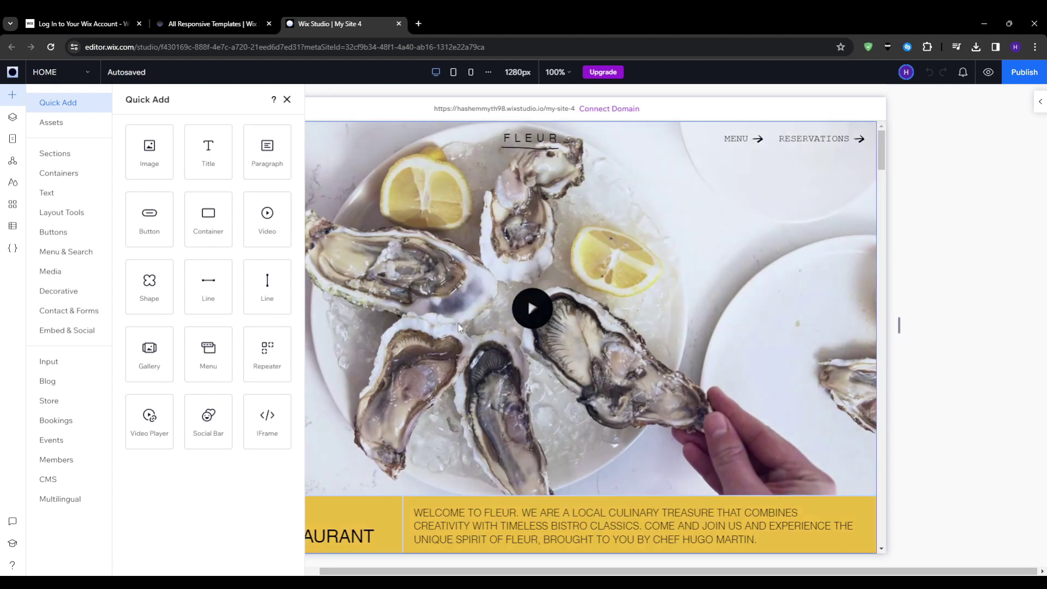
Select the hero section's cell and add an Image element from Quick Add.
left_click(581, 279)
left_click(581, 278)
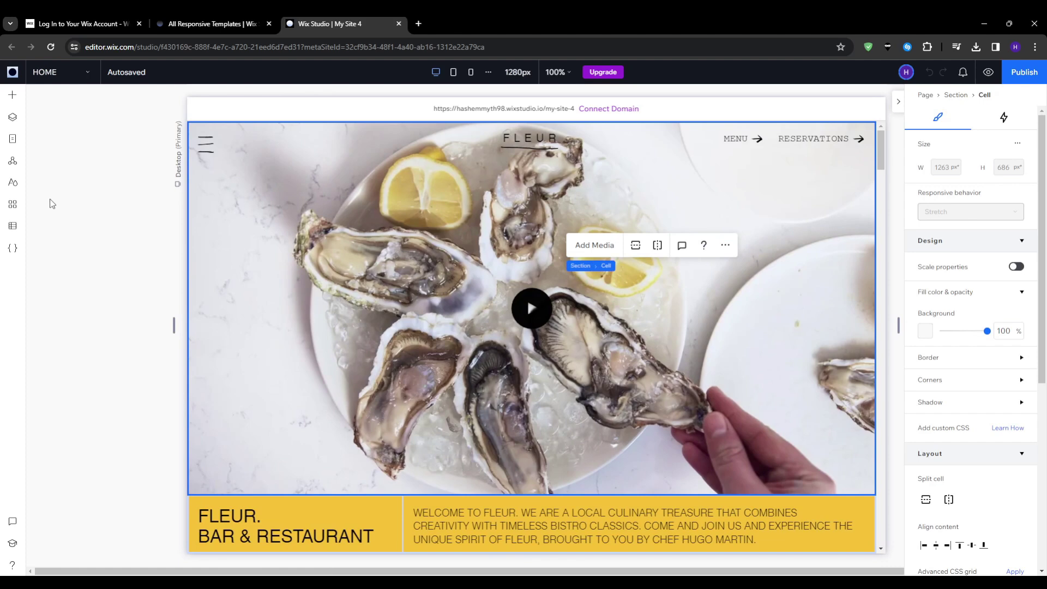
left_click(13, 98)
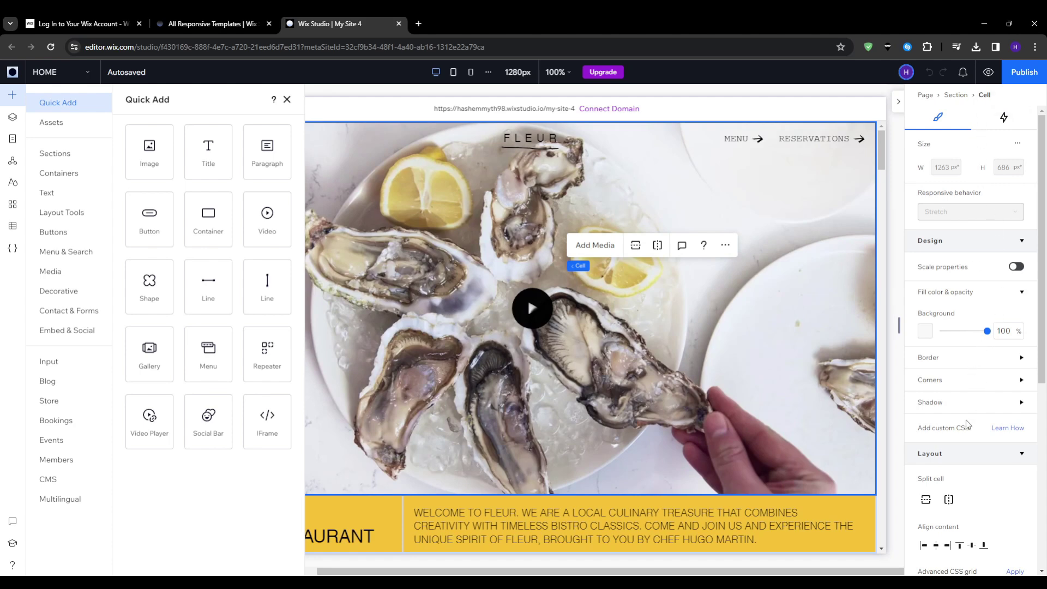
left_click(157, 161)
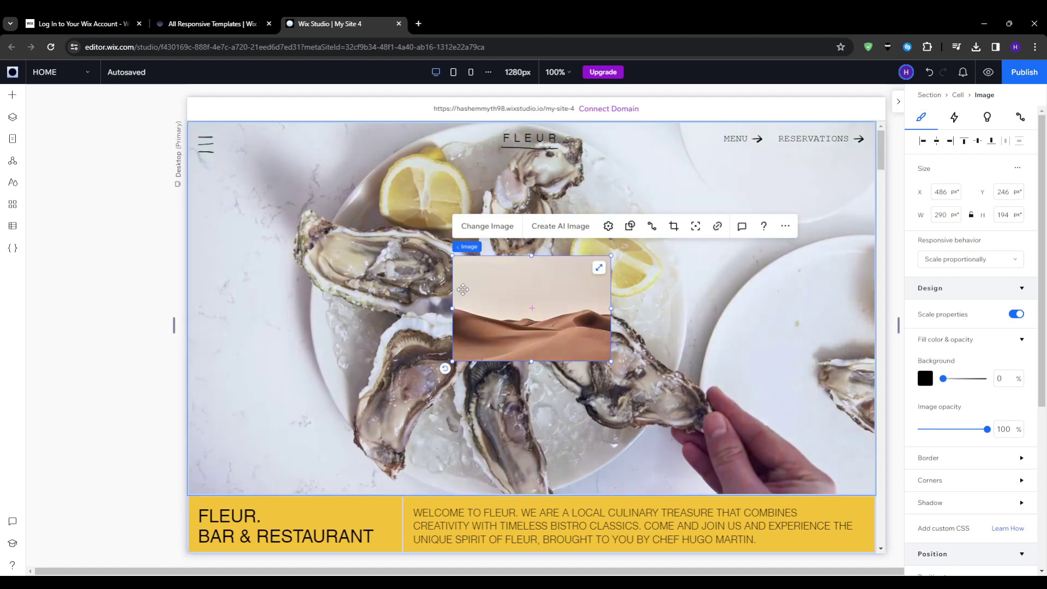
Reposition the desert placeholder image, then delete it from the hero.
left_click_drag(548, 309, 430, 289)
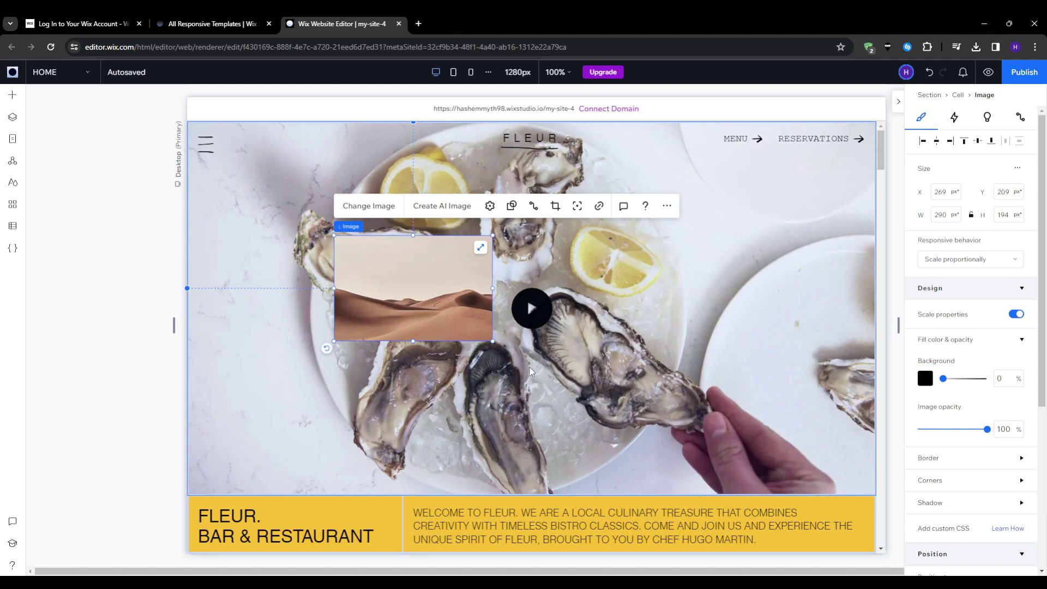
left_click_drag(457, 299, 457, 298)
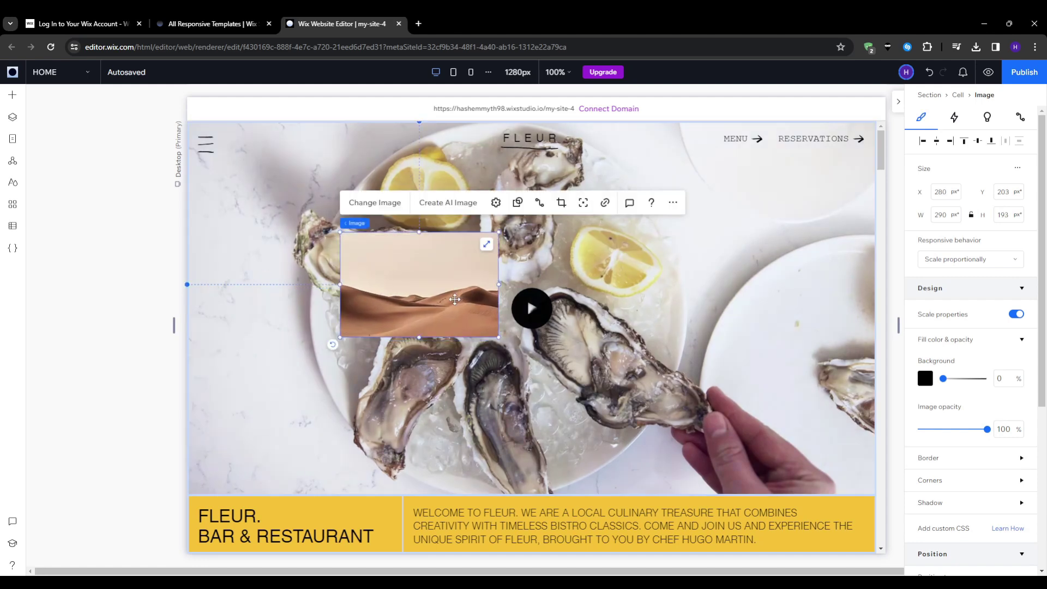
left_click(672, 204)
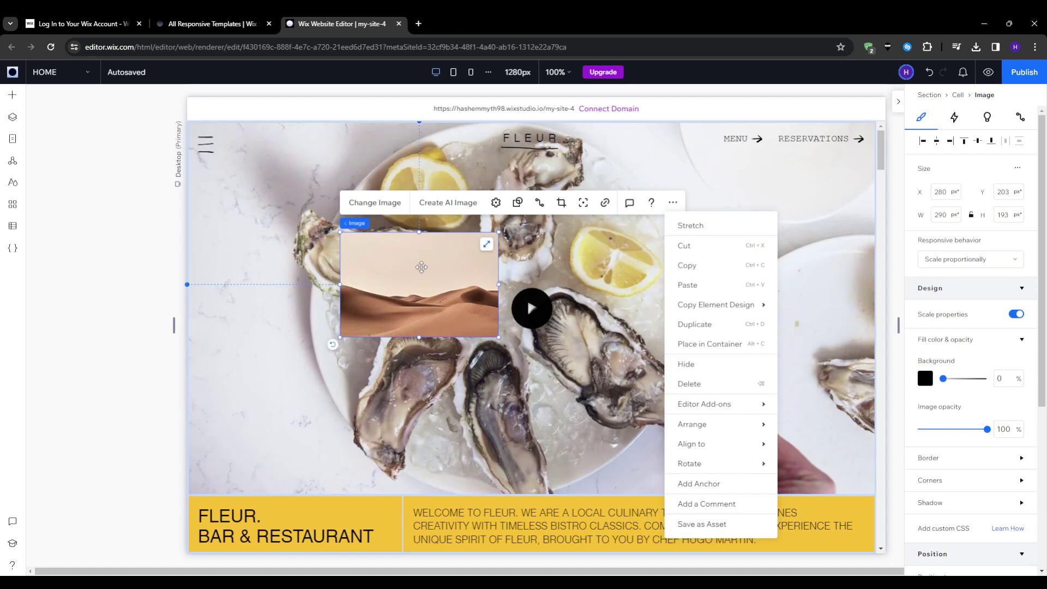
left_click(421, 267)
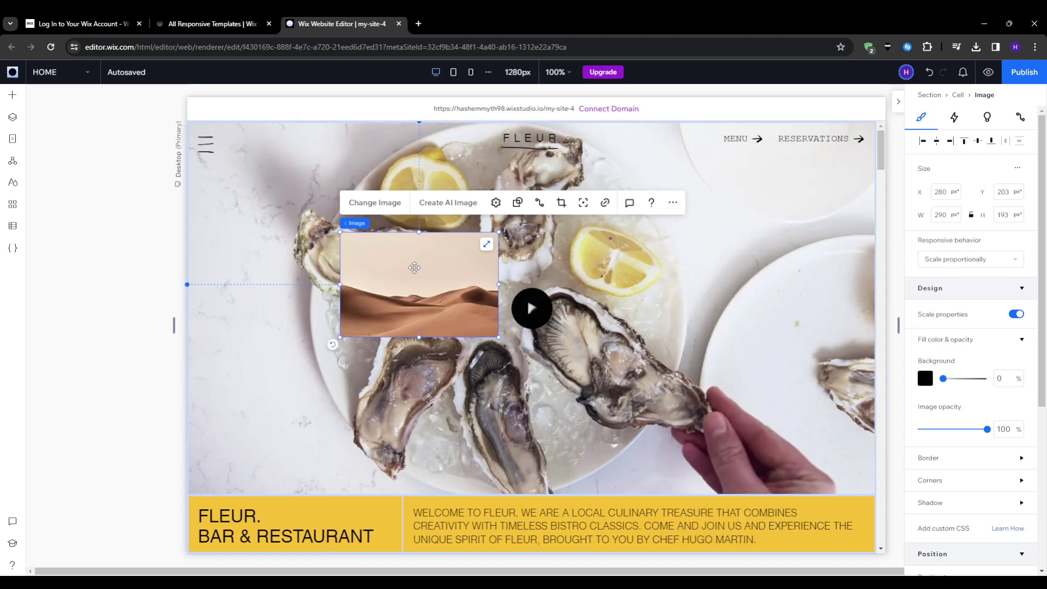
key("Delete")
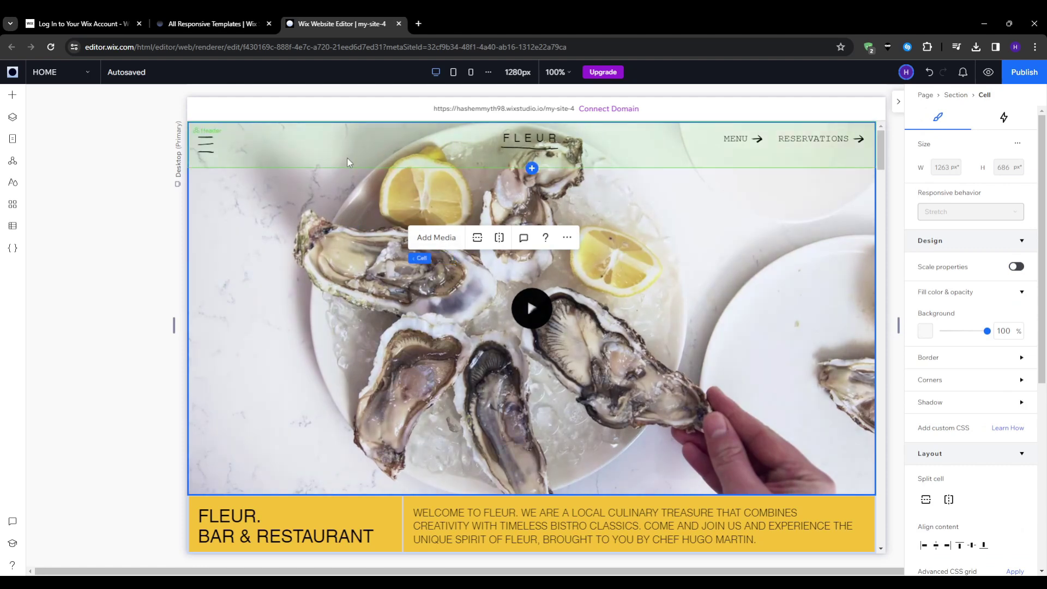
Set the hero VideoBox cover image to a food platter photo found by searching 'food' in Media from Wix.
left_click(364, 217)
left_click(935, 342)
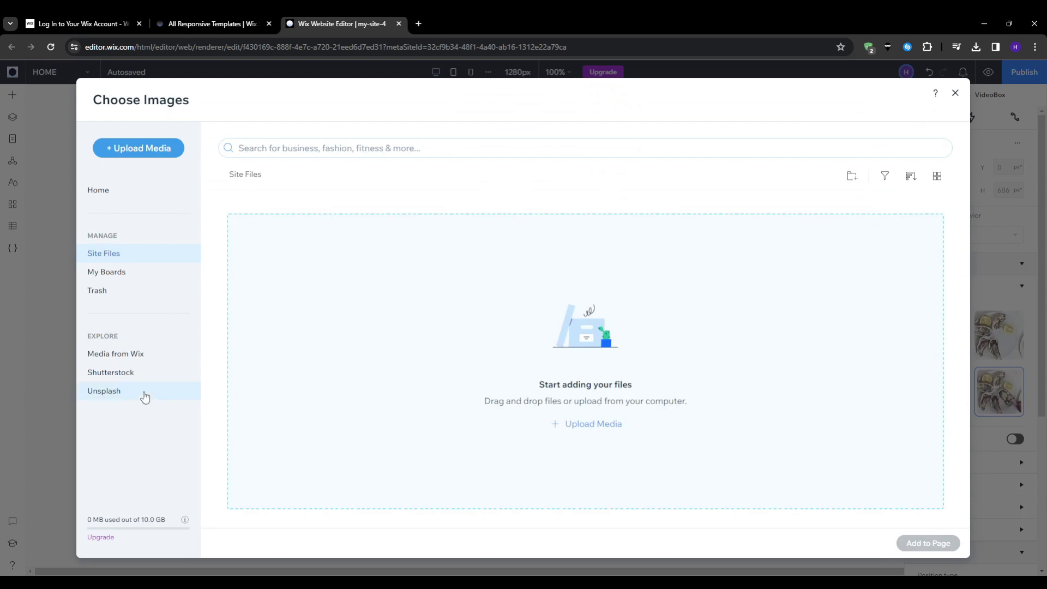
left_click(142, 391)
left_click(136, 355)
left_click(358, 151)
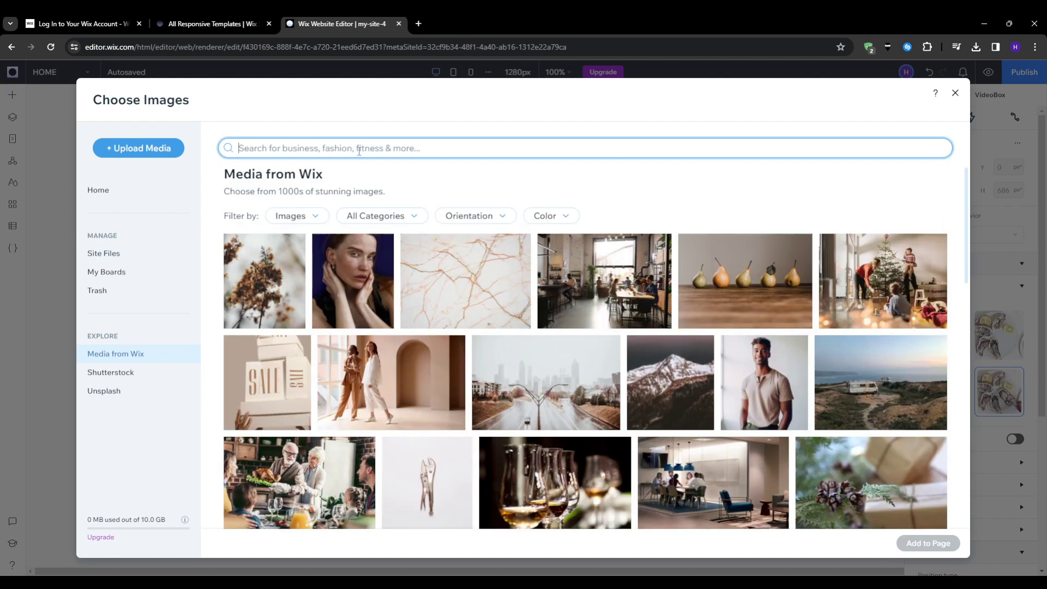
type("food")
key("Return")
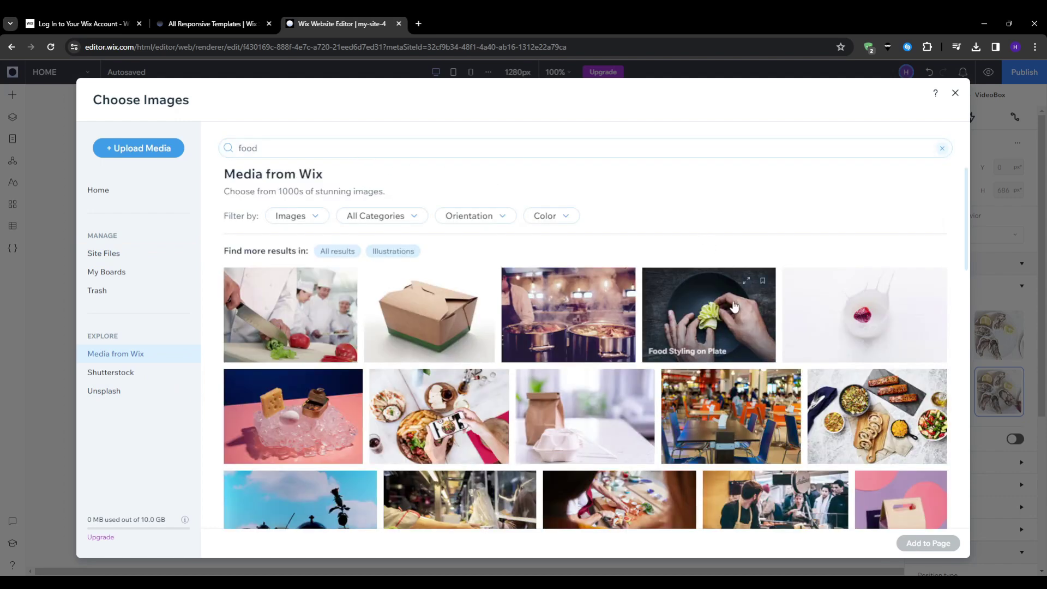
left_click(869, 428)
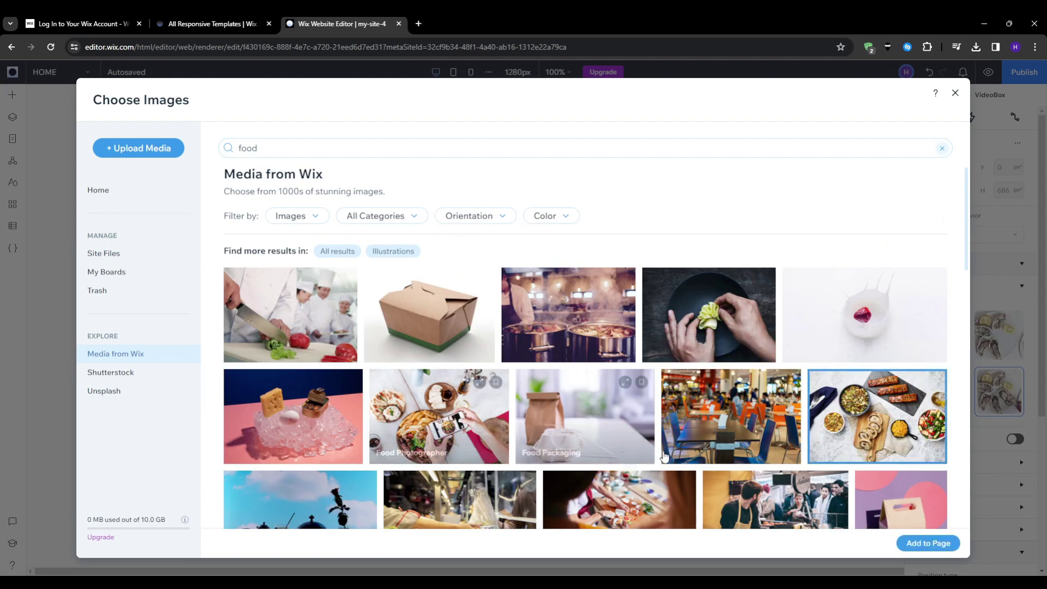
left_click(927, 543)
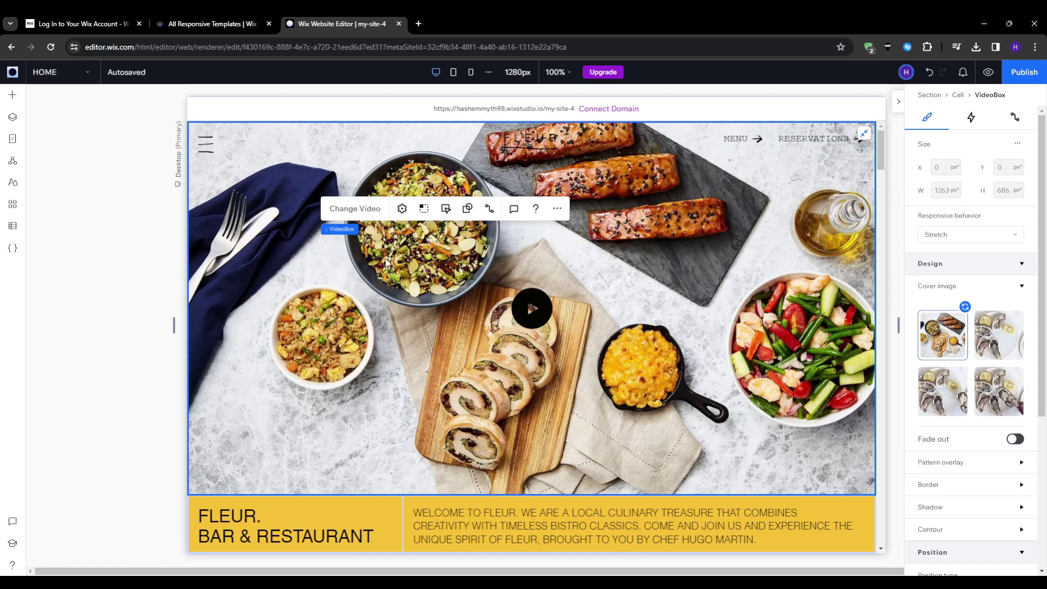
Switch the canvas to the 390px Mobile breakpoint and scroll through the mobile layout.
left_click(115, 253)
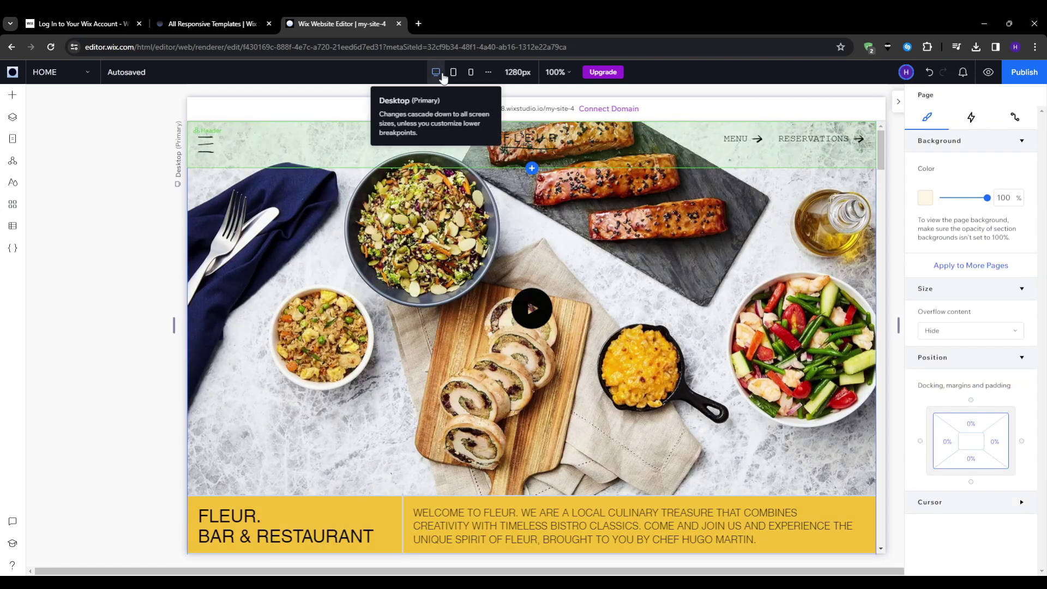
left_click(470, 72)
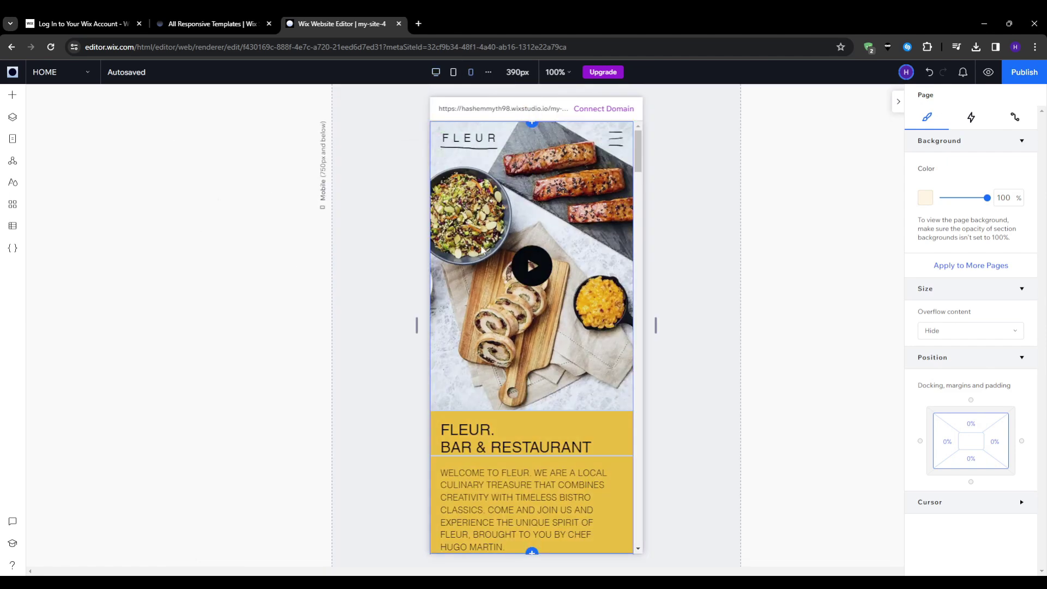
scroll(533, 264, "down", 3)
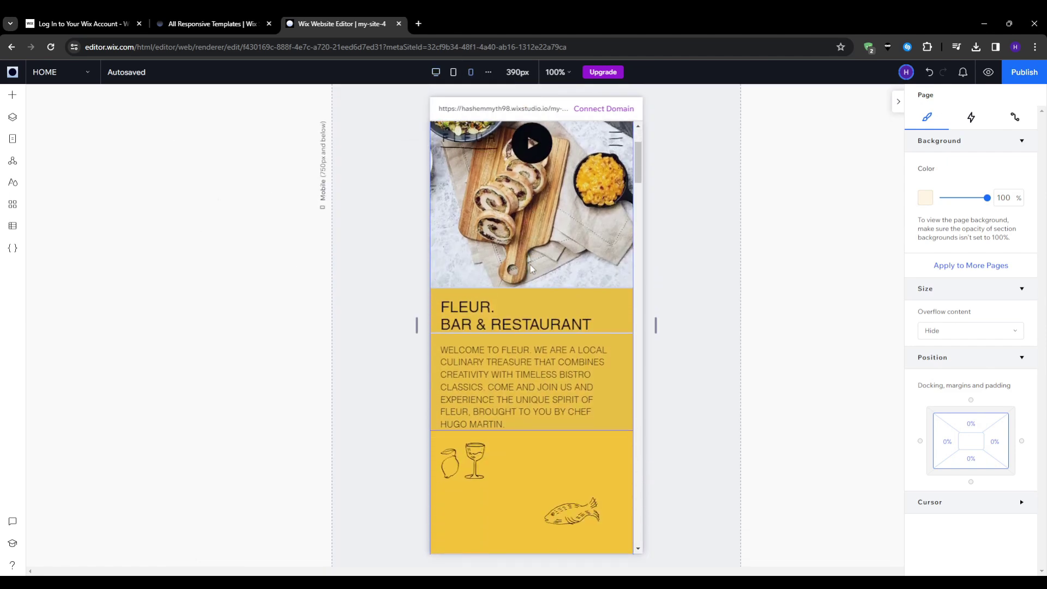
scroll(531, 268, "down", 3)
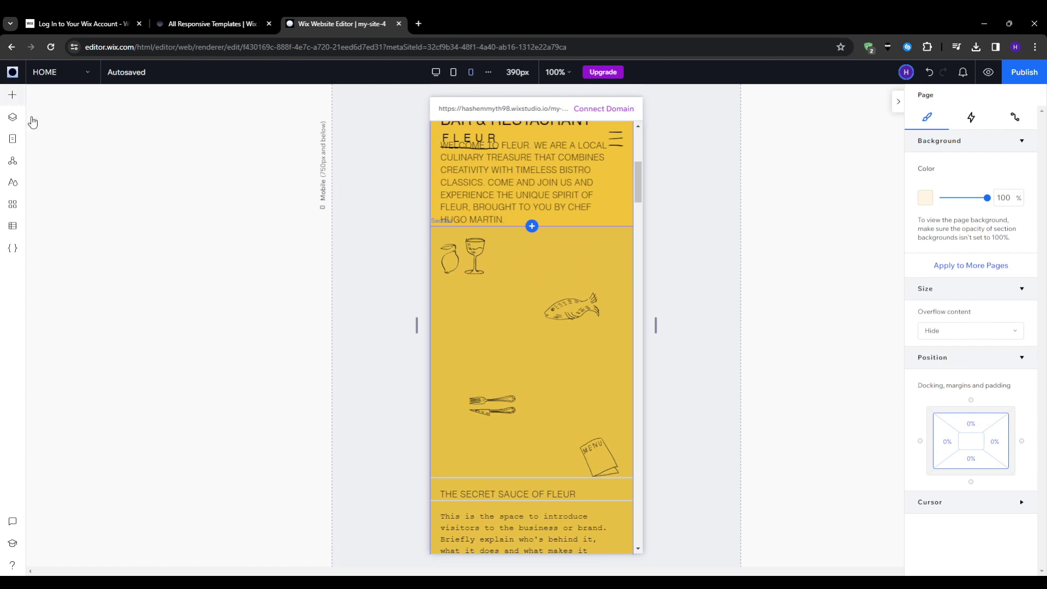
left_click(12, 95)
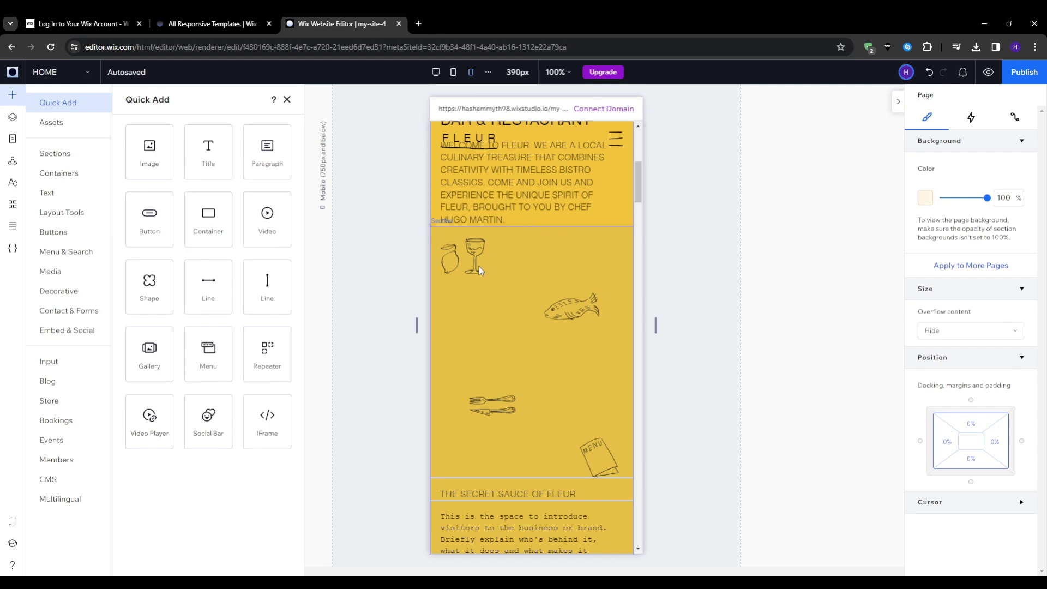
scroll(479, 271, "up", 5)
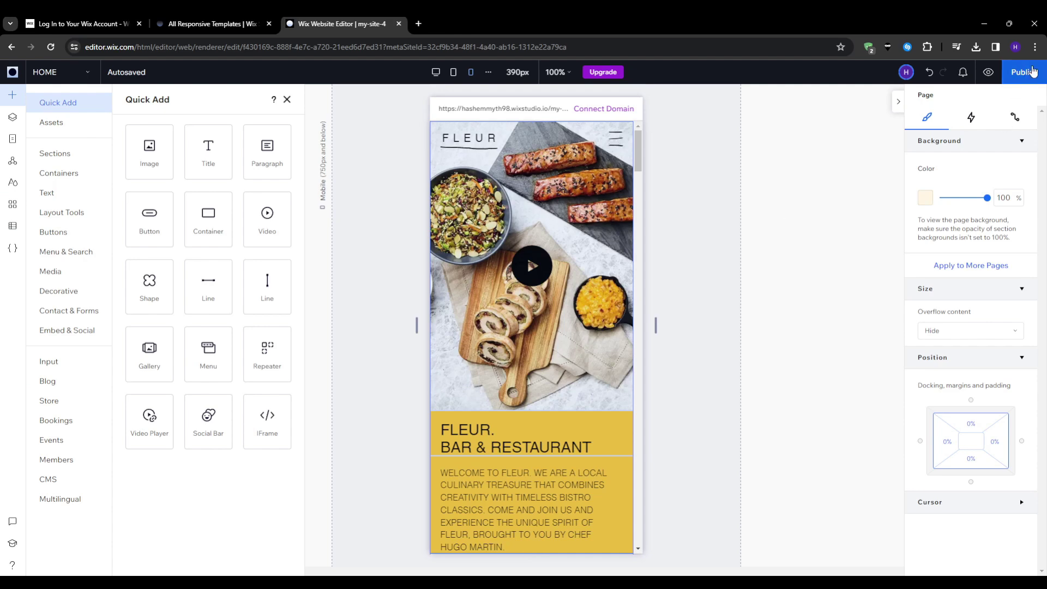
left_click(1024, 72)
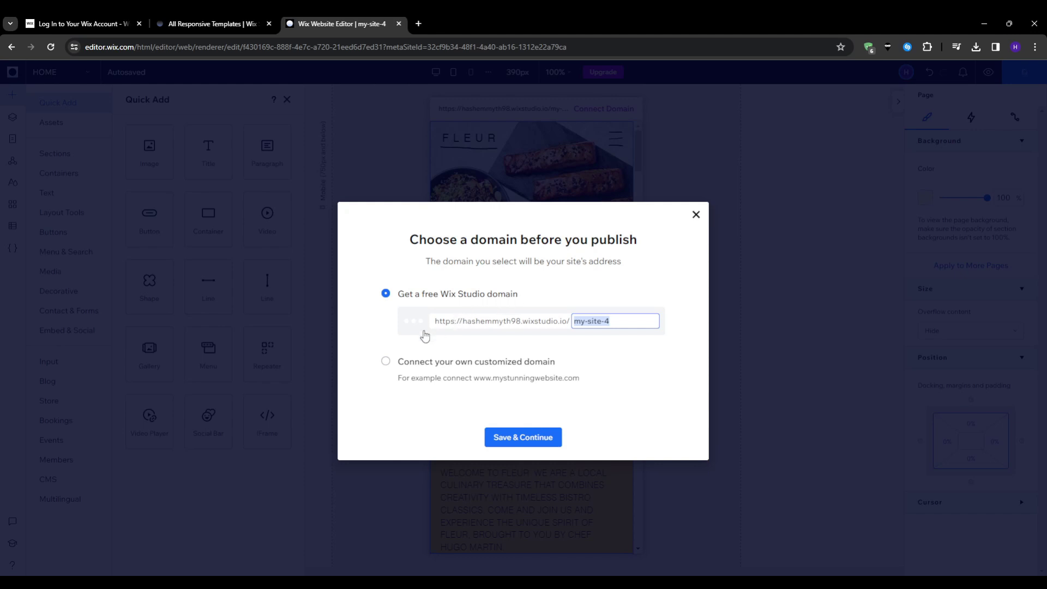
left_click(705, 217)
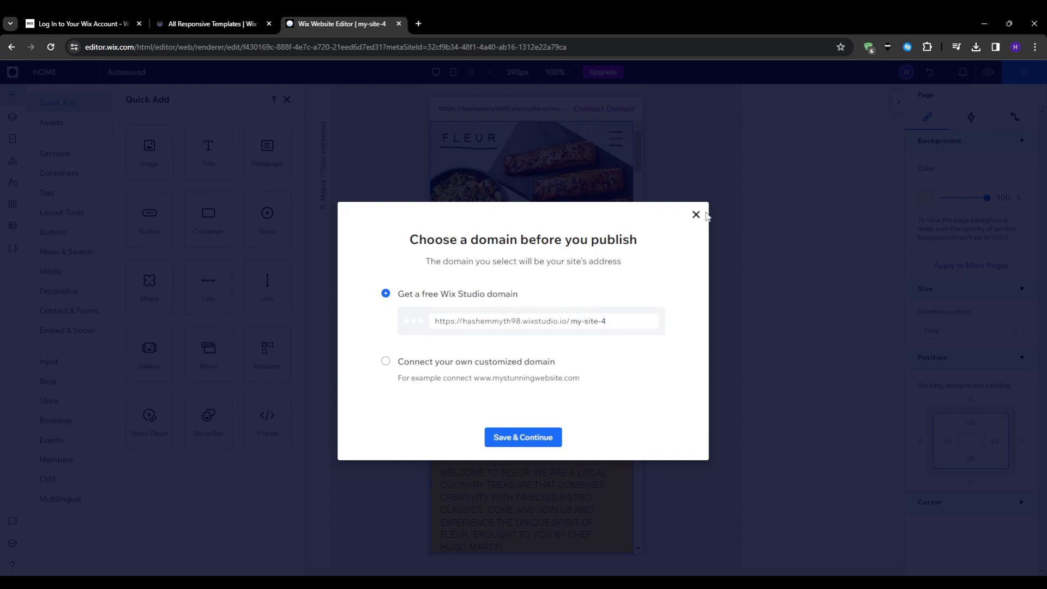
left_click(700, 215)
left_click(86, 76)
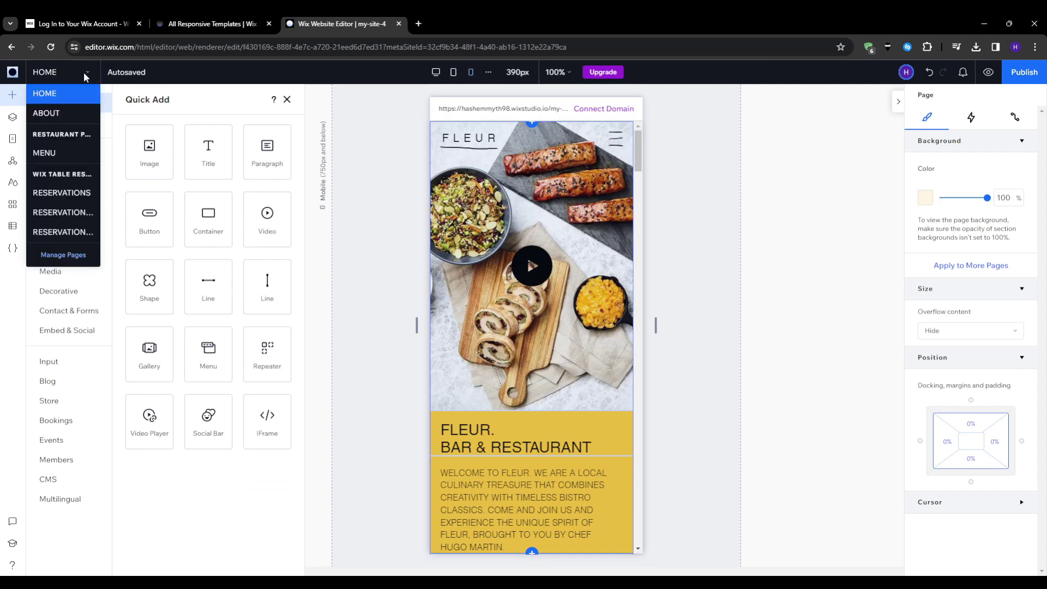
left_click(341, 266)
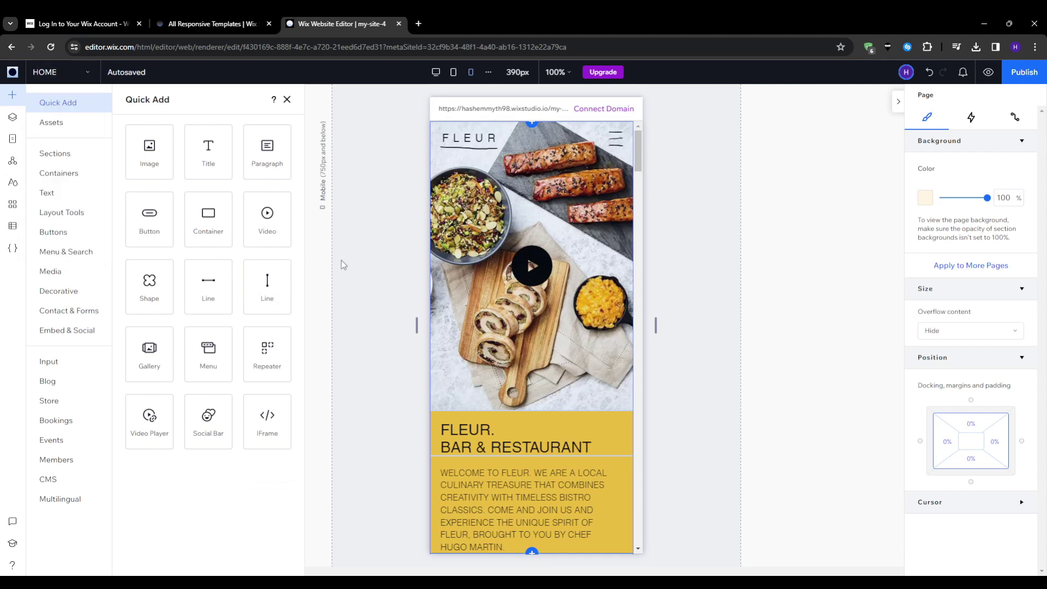